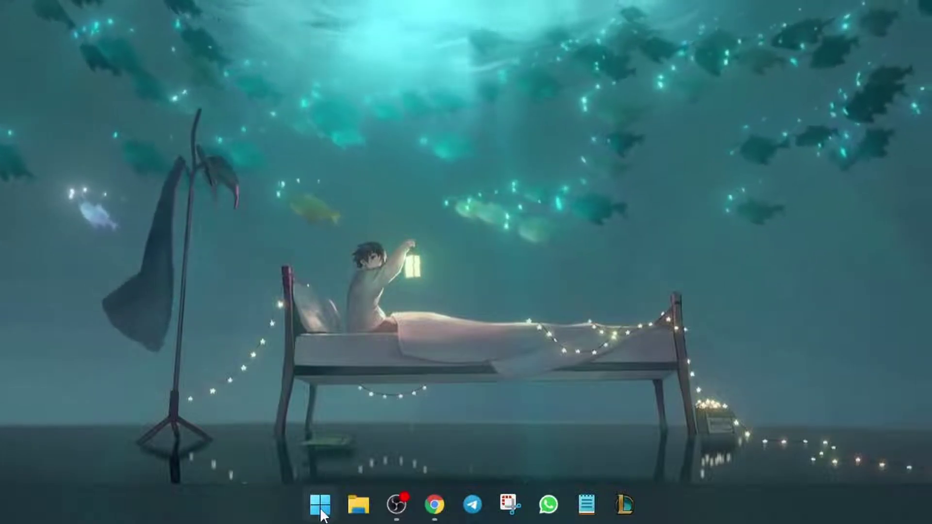
Search Windows for "gestione dispositivi" and open Gestione dispositivi.
{"action": "right_click", "coordinate": [321, 513]}
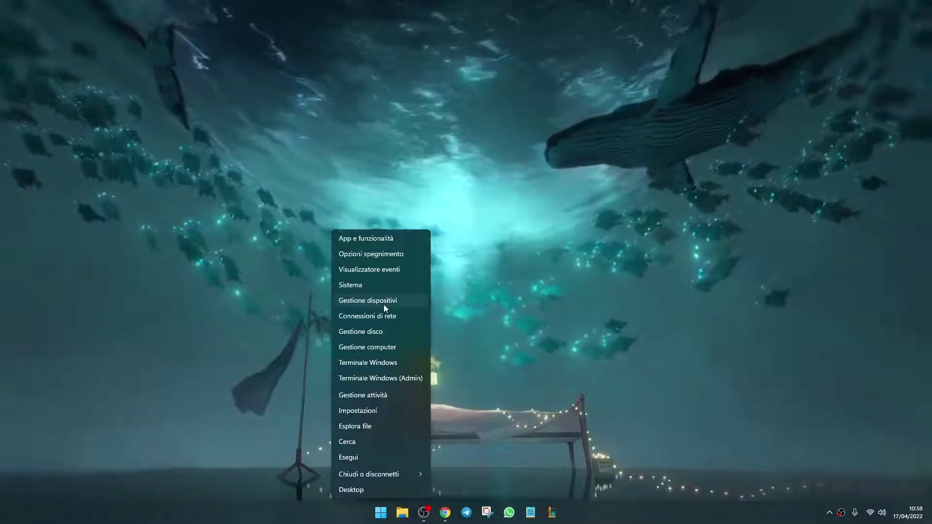
{"action": "left_click", "coordinate": [434, 385]}
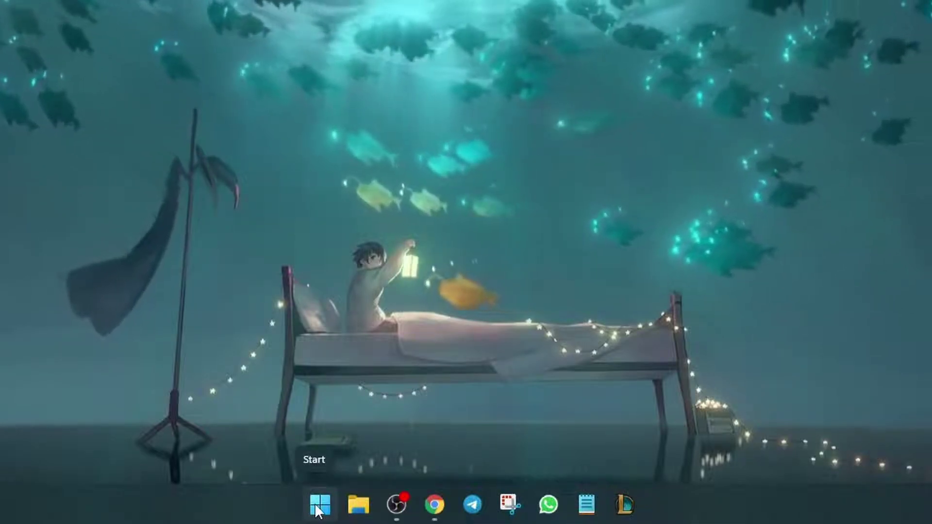
{"action": "left_click", "coordinate": [318, 508]}
{"action": "type", "text": "gestione dispositivi"}
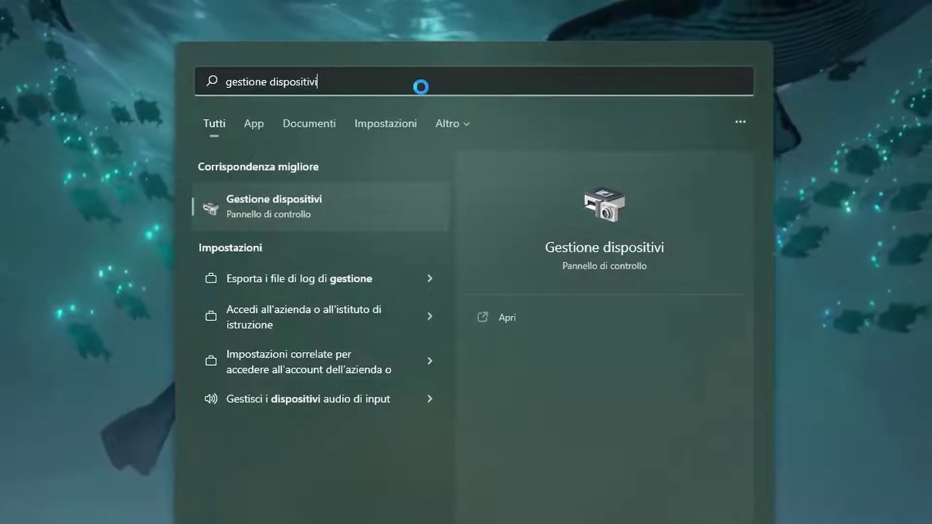
{"action": "left_click", "coordinate": [324, 220]}
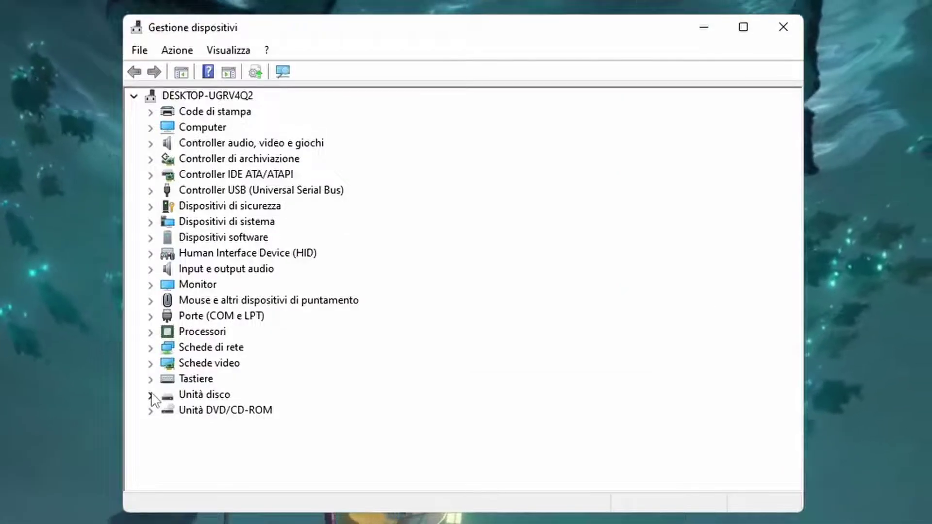
Run an automatic driver update for the TOSHIBA DT01ACA100 drive under Unità disco, and close the update wizard.
{"action": "left_click", "coordinate": [262, 313]}
{"action": "left_click", "coordinate": [242, 413]}
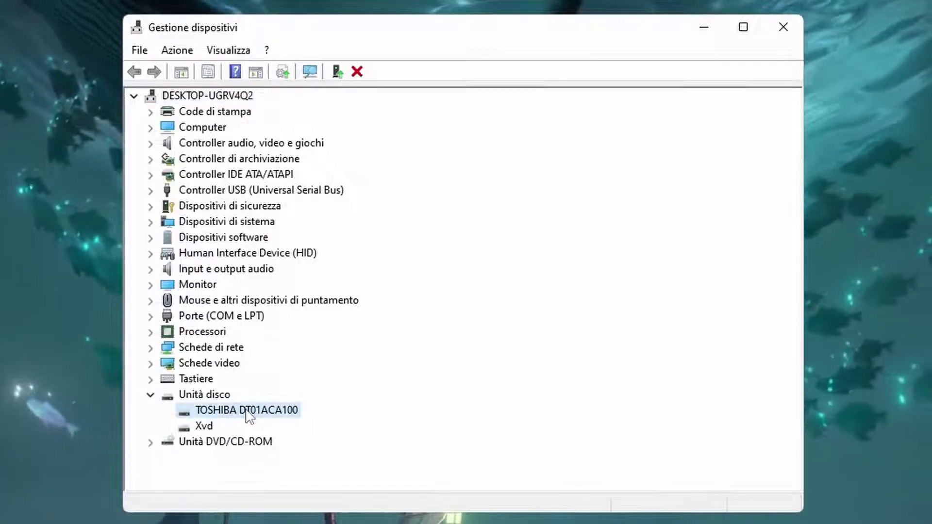
{"action": "right_click", "coordinate": [249, 415]}
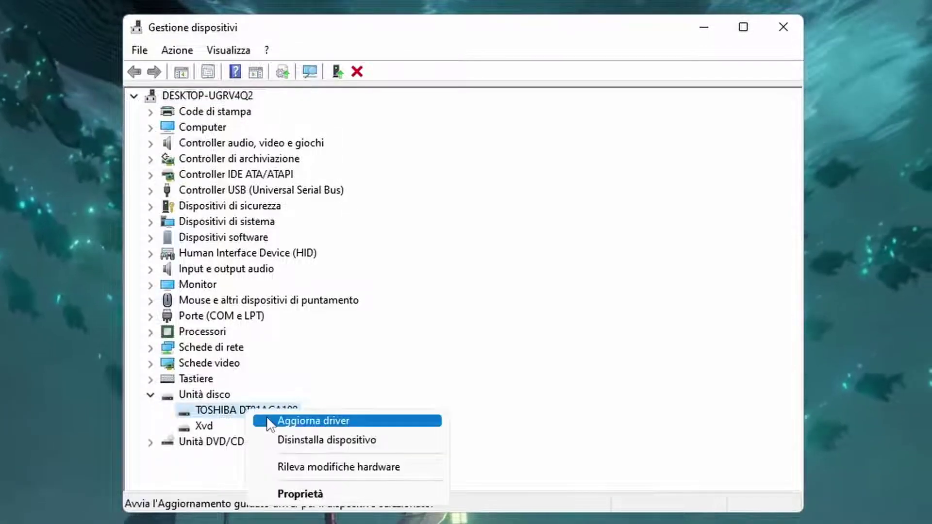
{"action": "left_click", "coordinate": [268, 420]}
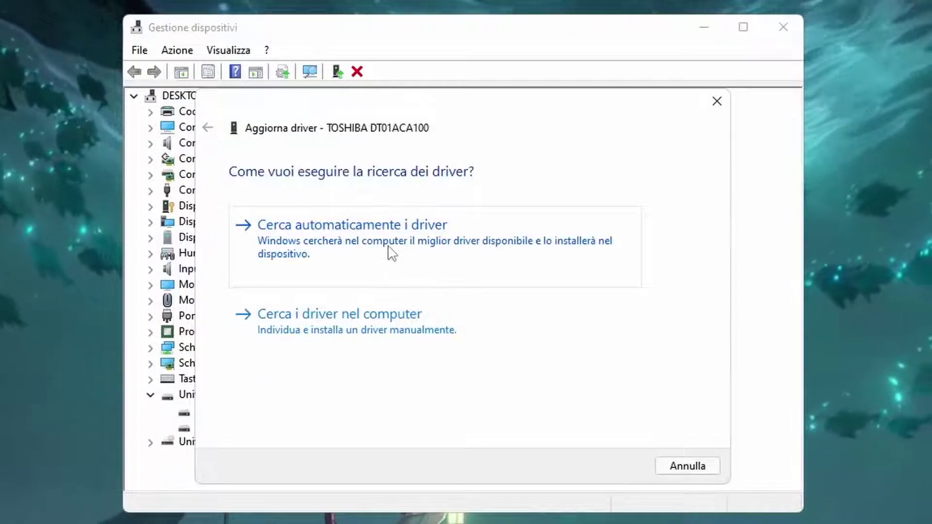
{"action": "left_click", "coordinate": [391, 251]}
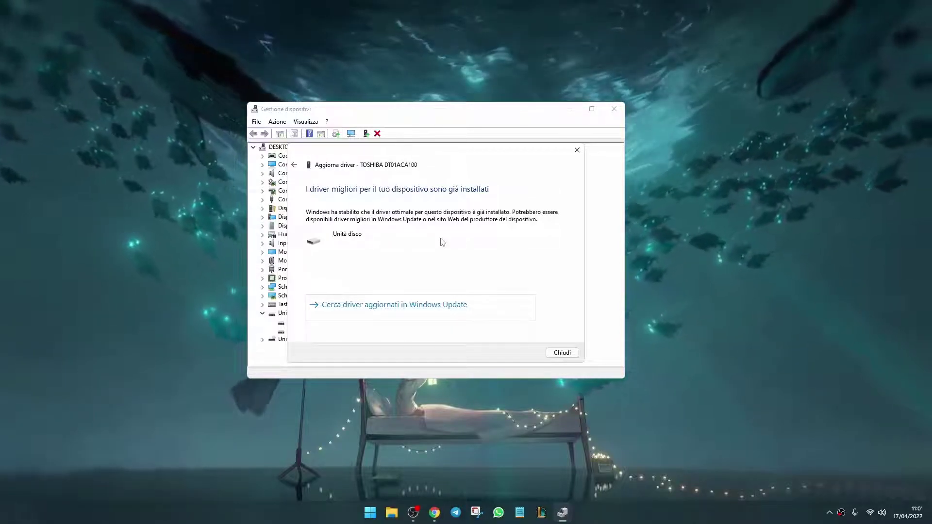
{"action": "left_click", "coordinate": [562, 353]}
Run an automatic driver update for the Xvd device under Unità disco, and leave the wizard.
{"action": "left_click", "coordinate": [291, 331]}
{"action": "right_click", "coordinate": [291, 330]}
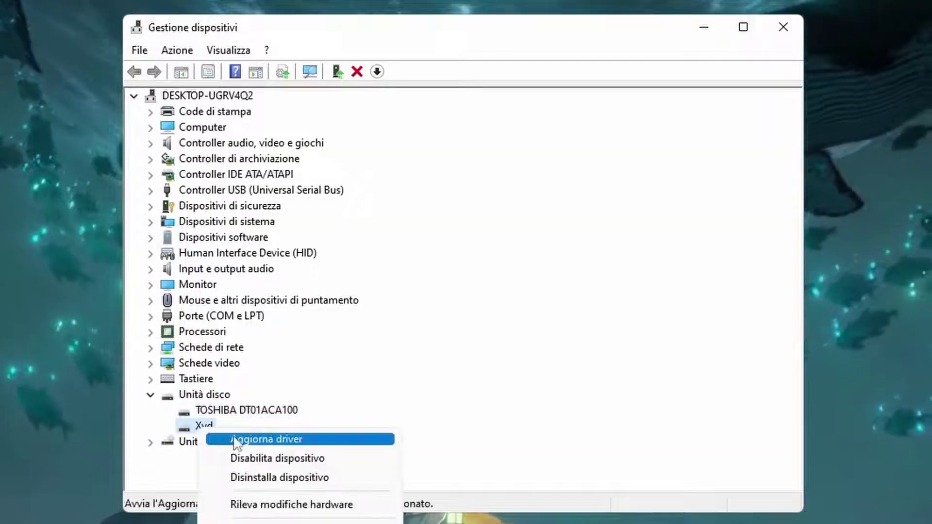
{"action": "left_click", "coordinate": [315, 337]}
{"action": "left_click", "coordinate": [447, 224]}
{"action": "key", "text": "Escape"}
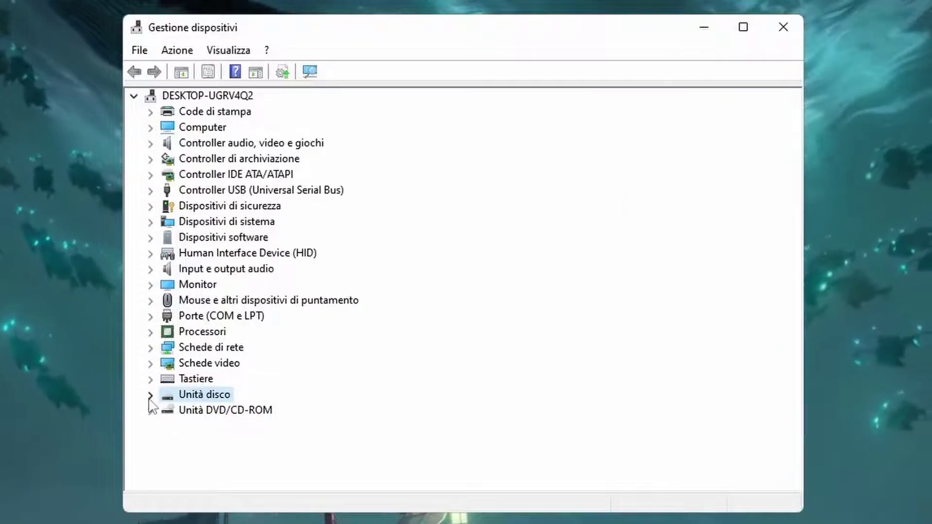
Run an automatic driver update for the first Tastiera HID under Tastiere, and close the wizard.
{"action": "left_click", "coordinate": [150, 379]}
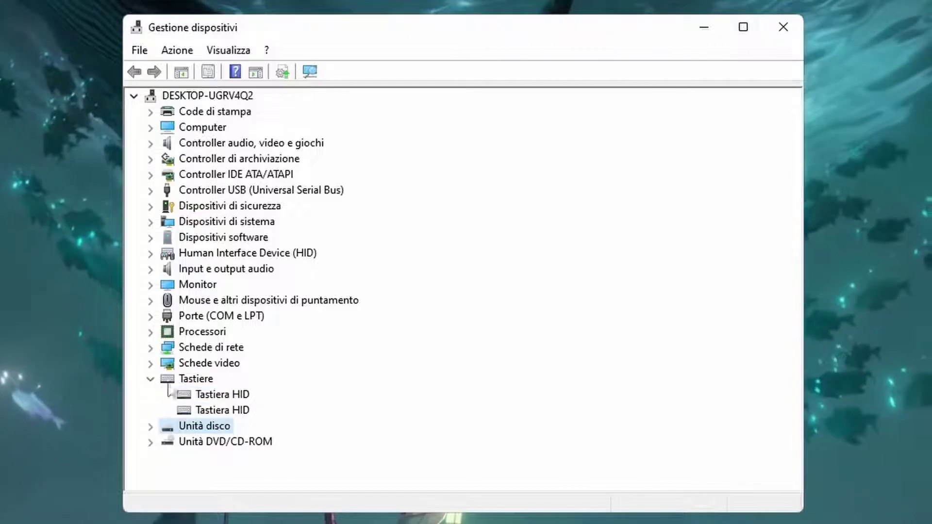
{"action": "left_click", "coordinate": [226, 395]}
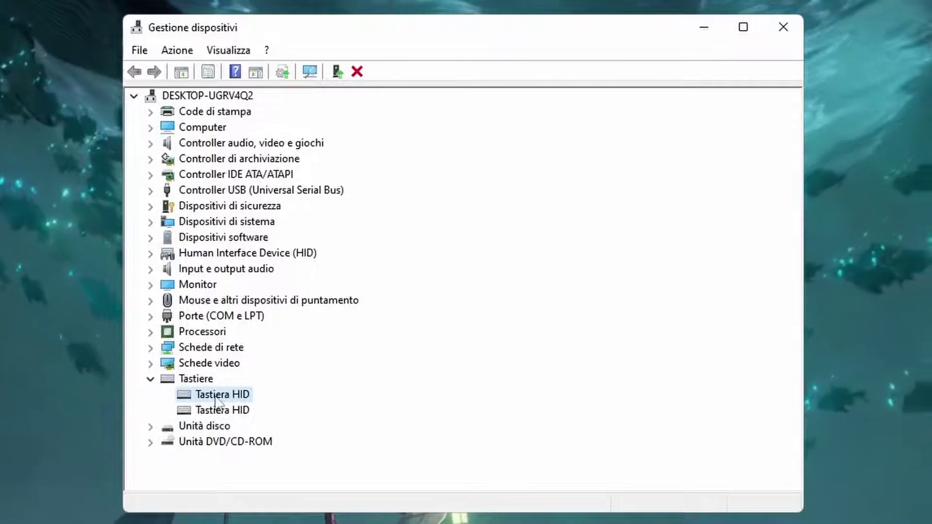
{"action": "right_click", "coordinate": [222, 396]}
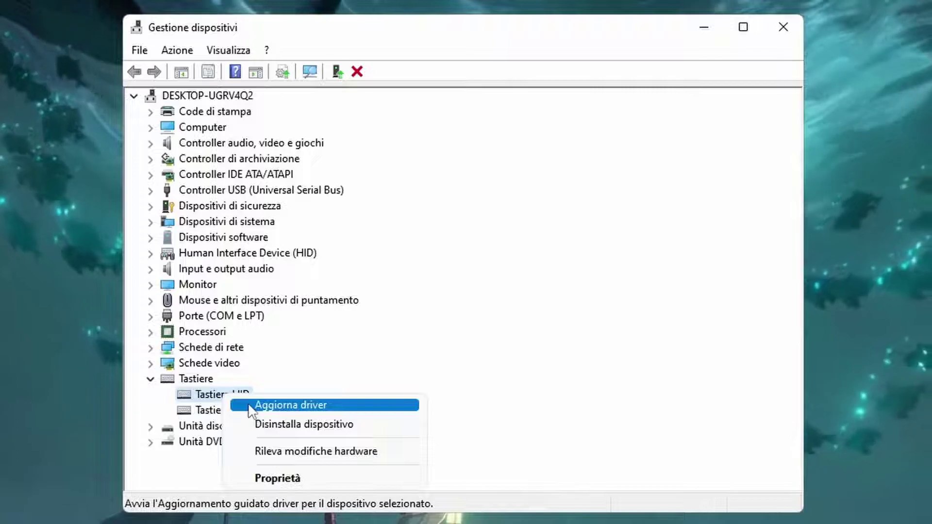
{"action": "left_click", "coordinate": [251, 406]}
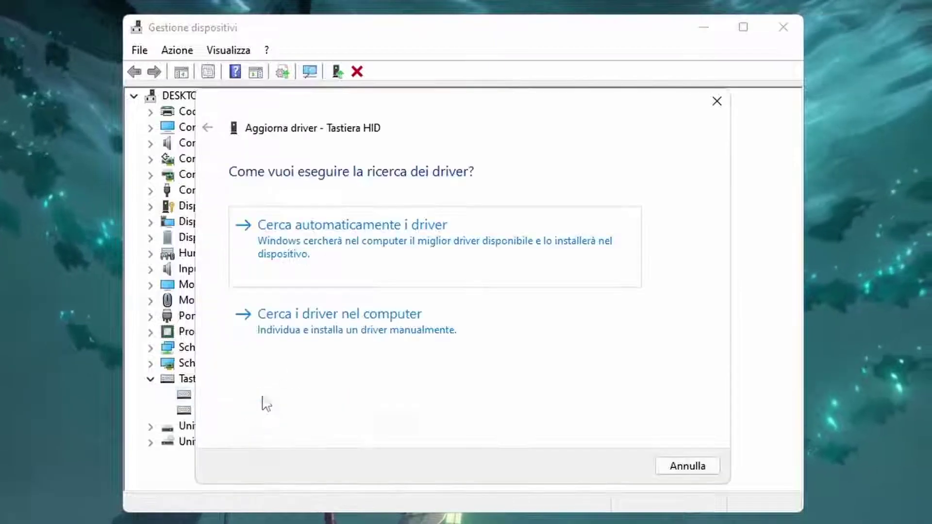
{"action": "left_click", "coordinate": [411, 256]}
{"action": "left_click", "coordinate": [690, 466]}
Run an automatic driver update for the second Tastiera HID, close the wizard and collapse the Tastiere category.
{"action": "right_click", "coordinate": [200, 413]}
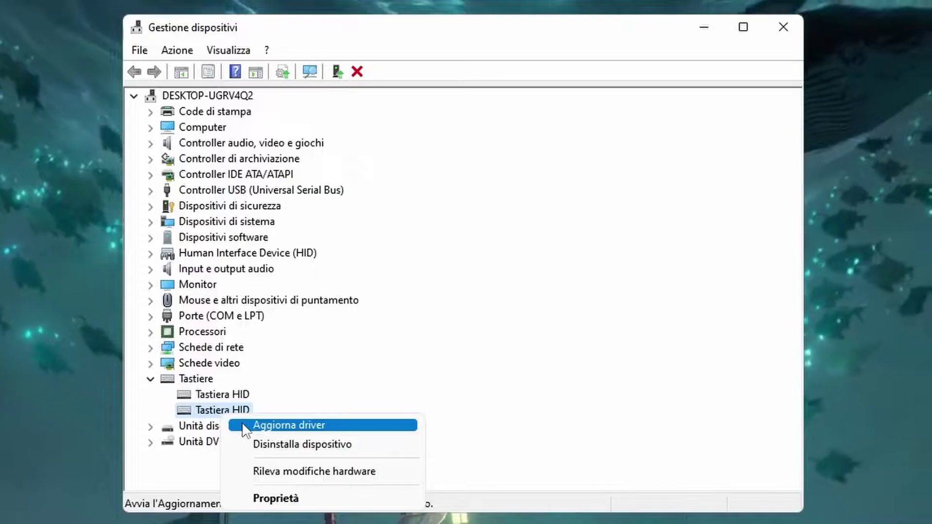
{"action": "left_click", "coordinate": [241, 423]}
{"action": "left_click", "coordinate": [475, 264]}
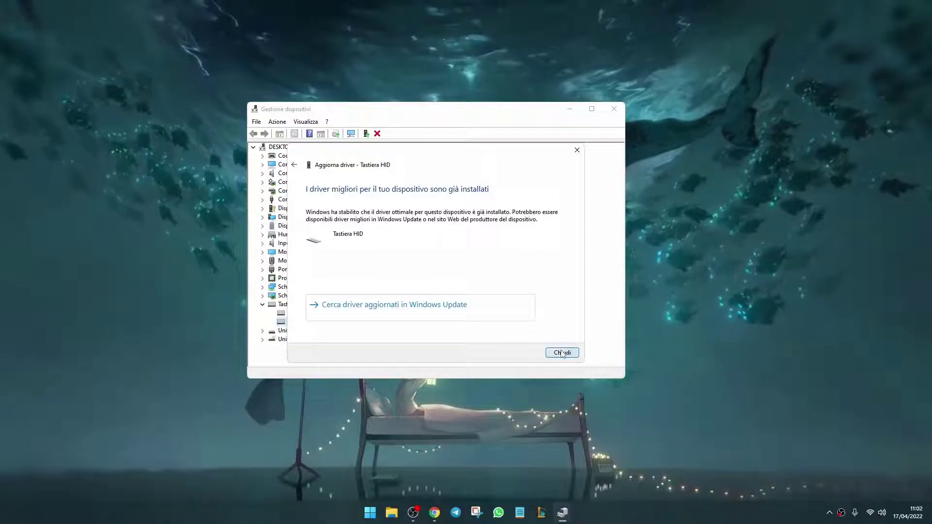
{"action": "left_click", "coordinate": [562, 353]}
{"action": "left_click", "coordinate": [263, 304]}
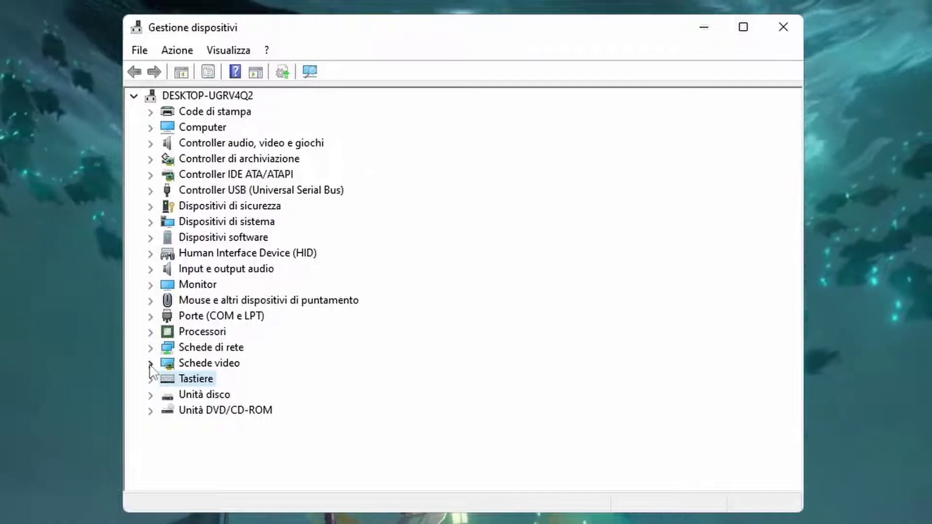
Run an automatic driver update for the NVIDIA GeForce GTX 1650 under Schede video.
{"action": "left_click", "coordinate": [150, 364]}
{"action": "right_click", "coordinate": [242, 379]}
{"action": "left_click", "coordinate": [284, 389]}
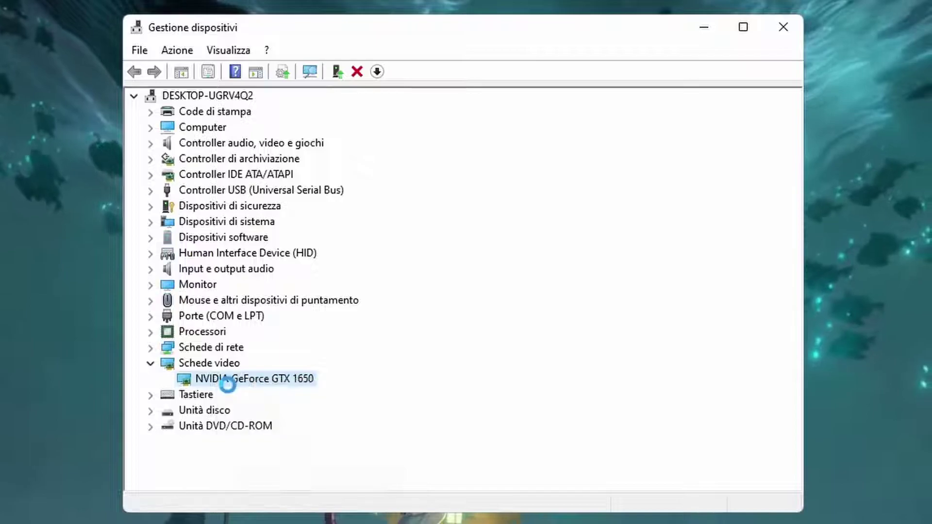
{"action": "left_click", "coordinate": [384, 277]}
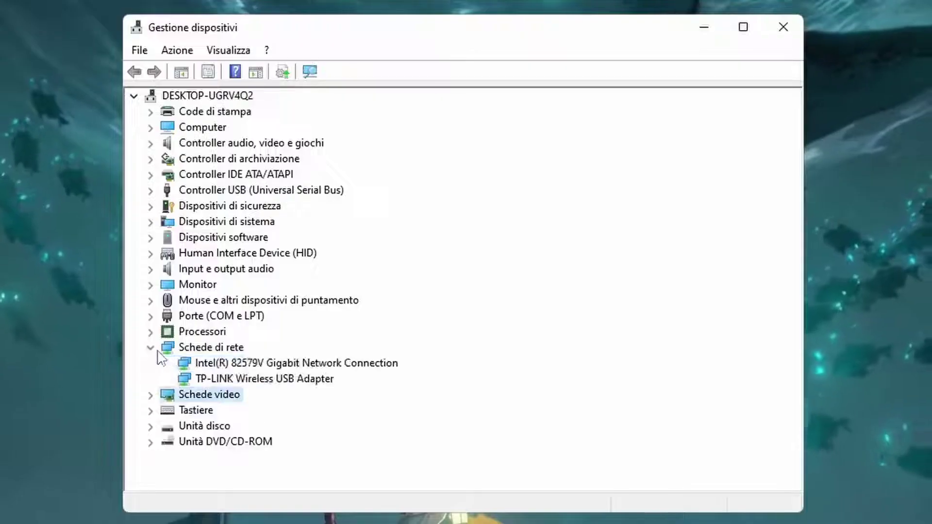
Run an automatic driver update for the Intel(R) 82579V Gigabit Network Connection under Schede di rete, and close the wizard.
{"action": "left_click", "coordinate": [213, 363]}
{"action": "right_click", "coordinate": [214, 364]}
{"action": "left_click", "coordinate": [241, 371]}
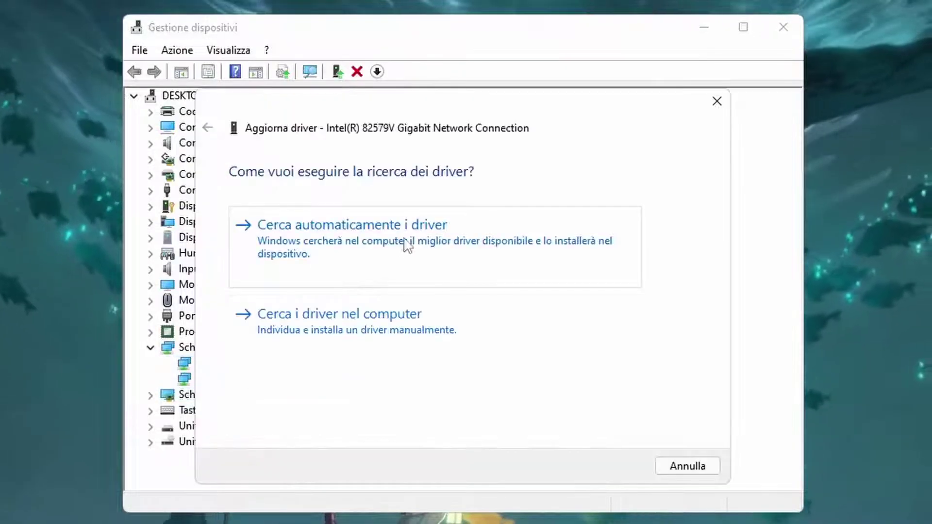
{"action": "left_click", "coordinate": [408, 245]}
{"action": "left_click", "coordinate": [683, 466]}
Run an automatic driver update for the TP-LINK Wireless USB Adapter, close the wizard and collapse Schede di rete.
{"action": "right_click", "coordinate": [318, 386]}
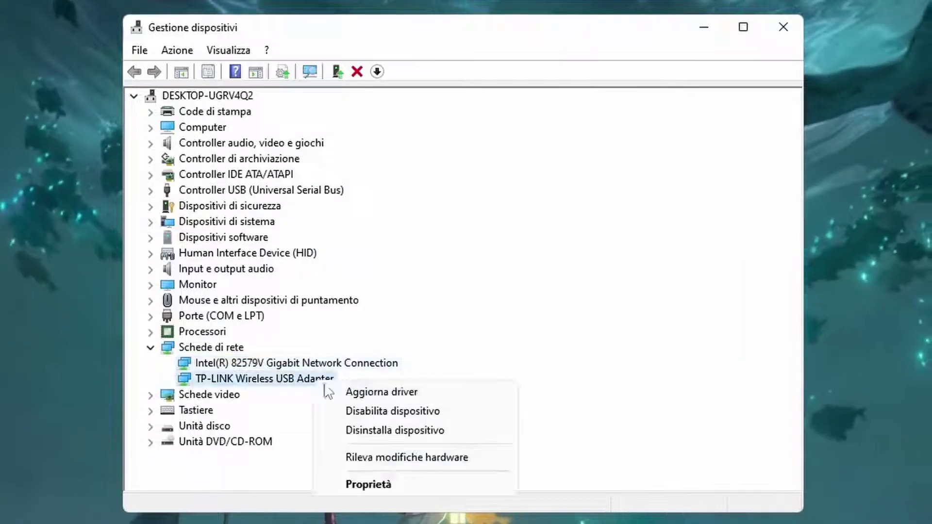
{"action": "left_click", "coordinate": [362, 390]}
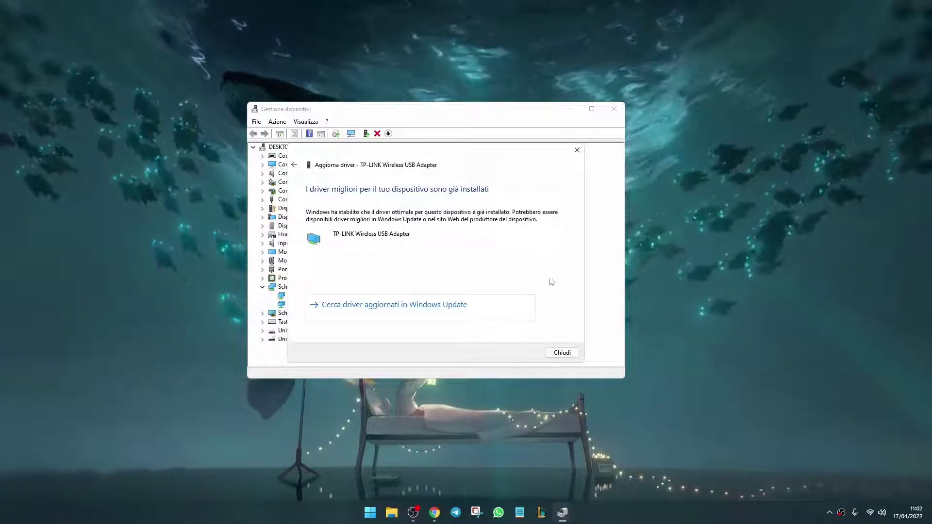
{"action": "left_click", "coordinate": [563, 353]}
{"action": "left_click", "coordinate": [263, 287]}
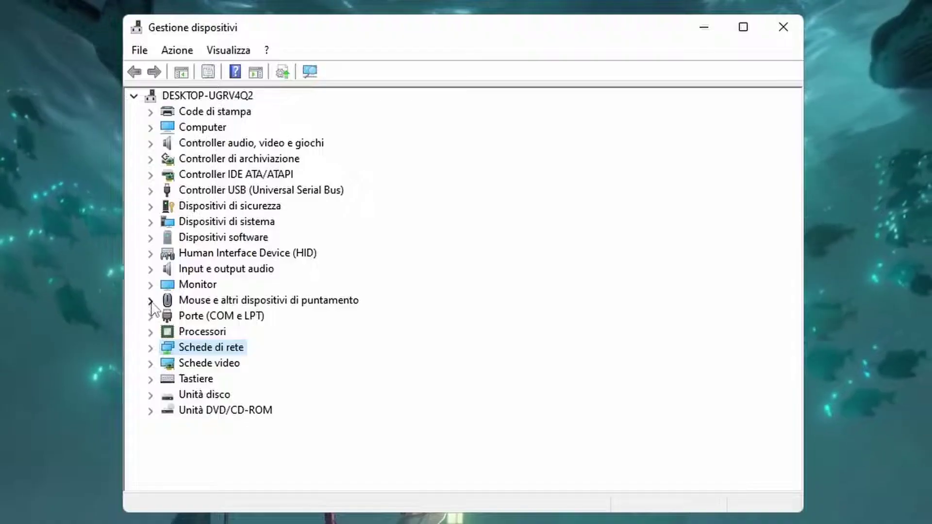
Run an automatic driver update for Mouse compatibile HID under Mouse e altri dispositivi di puntamento, and close the wizard.
{"action": "left_click", "coordinate": [262, 261]}
{"action": "left_click", "coordinate": [315, 271]}
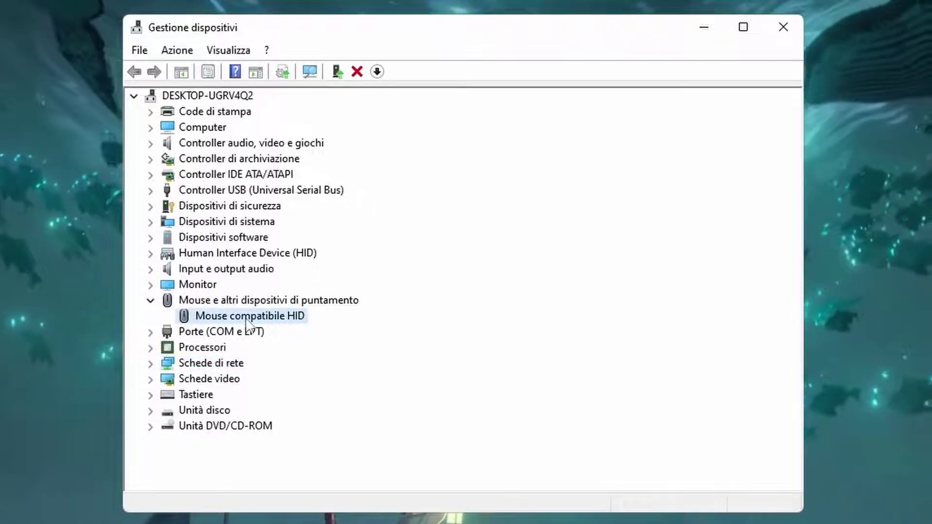
{"action": "right_click", "coordinate": [248, 320]}
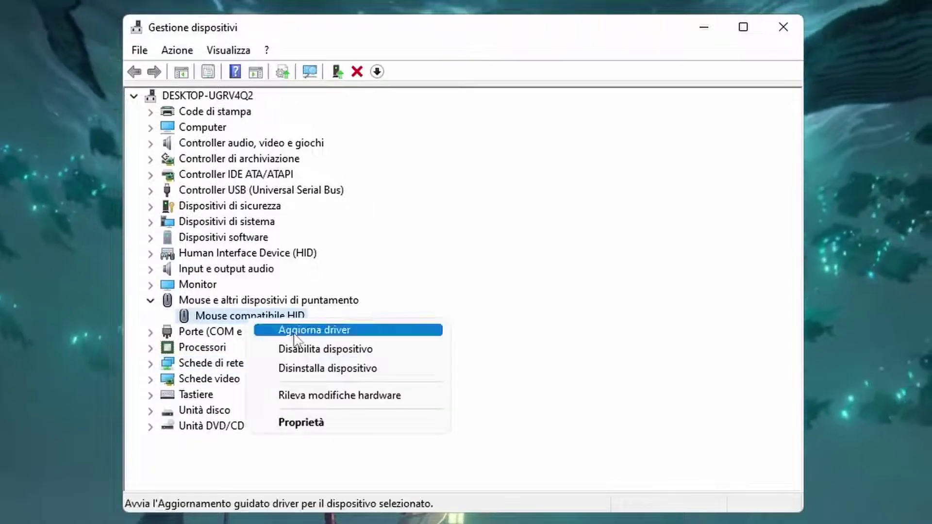
{"action": "left_click", "coordinate": [316, 327]}
{"action": "left_click", "coordinate": [437, 233]}
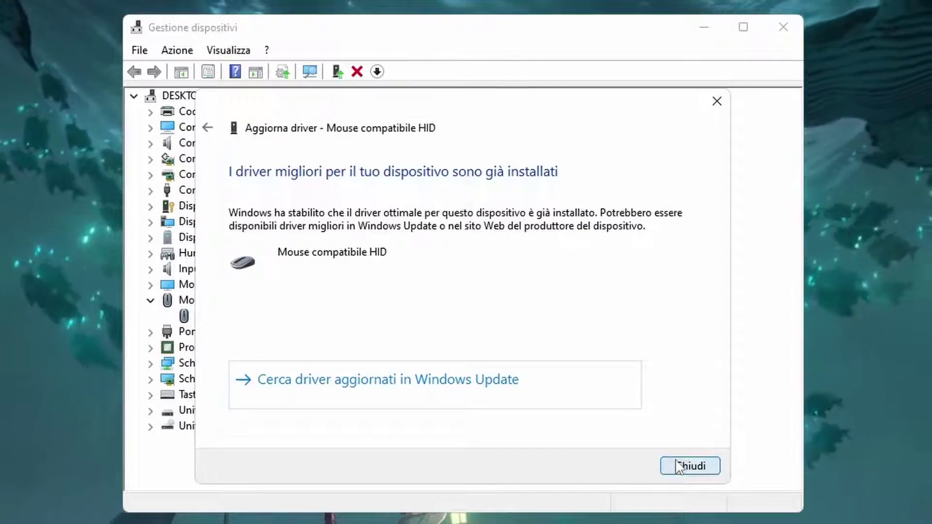
{"action": "left_click", "coordinate": [683, 466]}
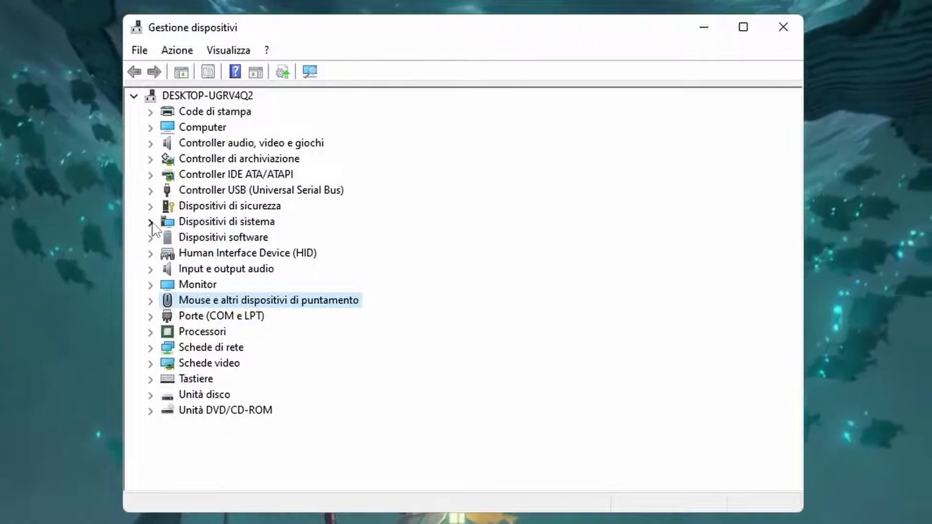
Disable the High Precision Event Timer under Dispositivi di sistema, and collapse the category.
{"action": "left_click", "coordinate": [150, 222]}
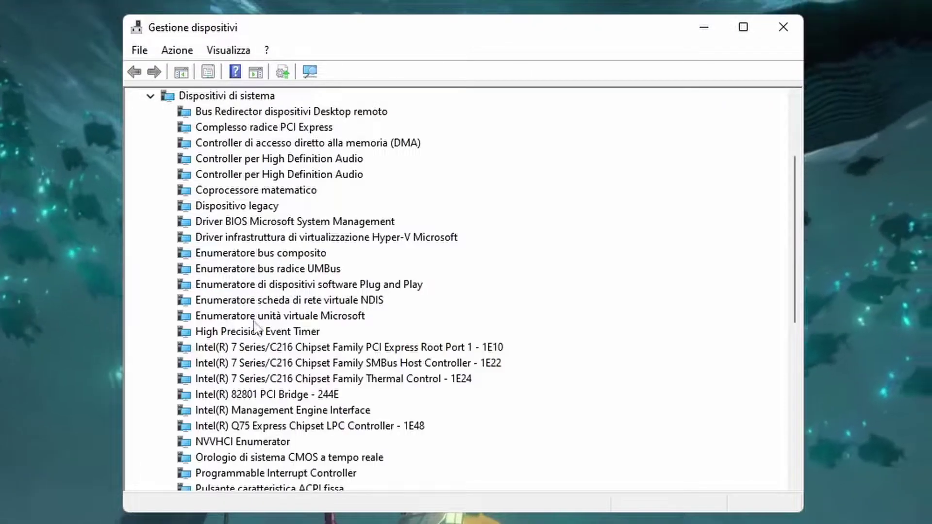
{"action": "left_click", "coordinate": [213, 333]}
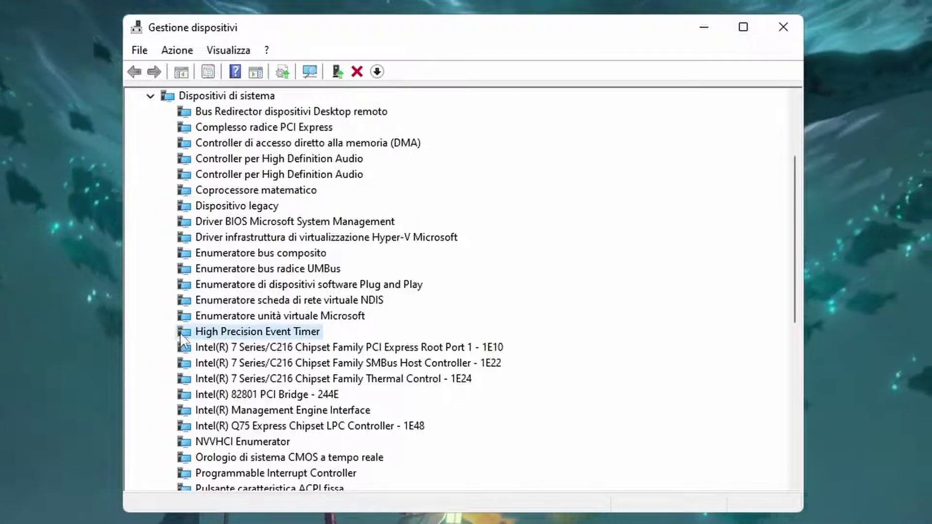
{"action": "right_click", "coordinate": [180, 332]}
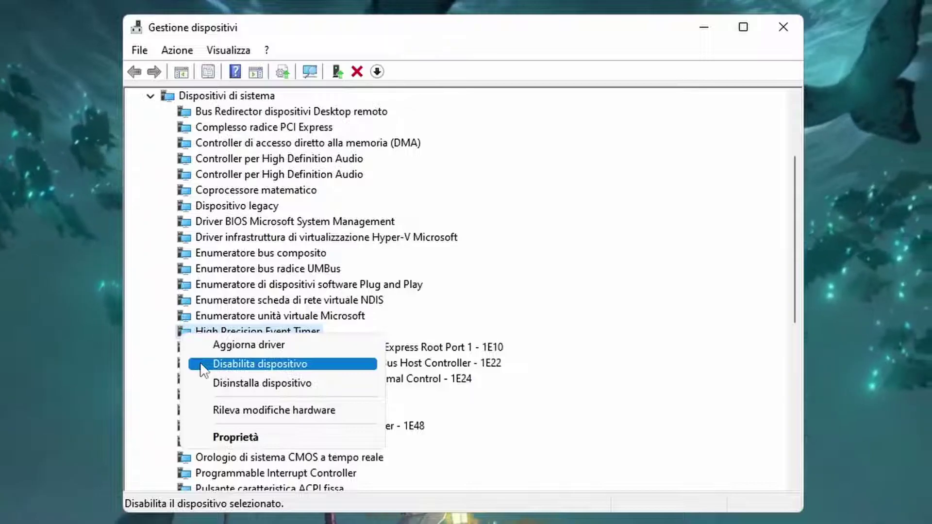
{"action": "left_click", "coordinate": [216, 365]}
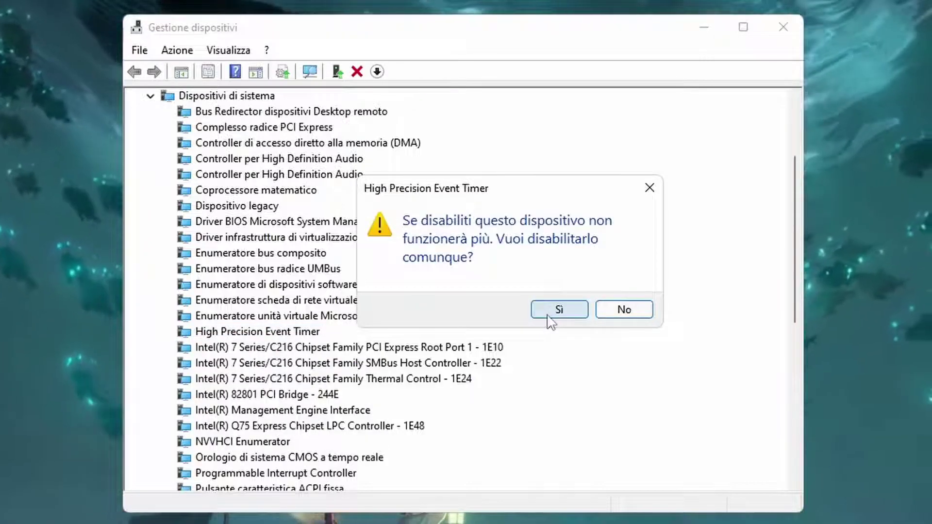
{"action": "left_click", "coordinate": [549, 315]}
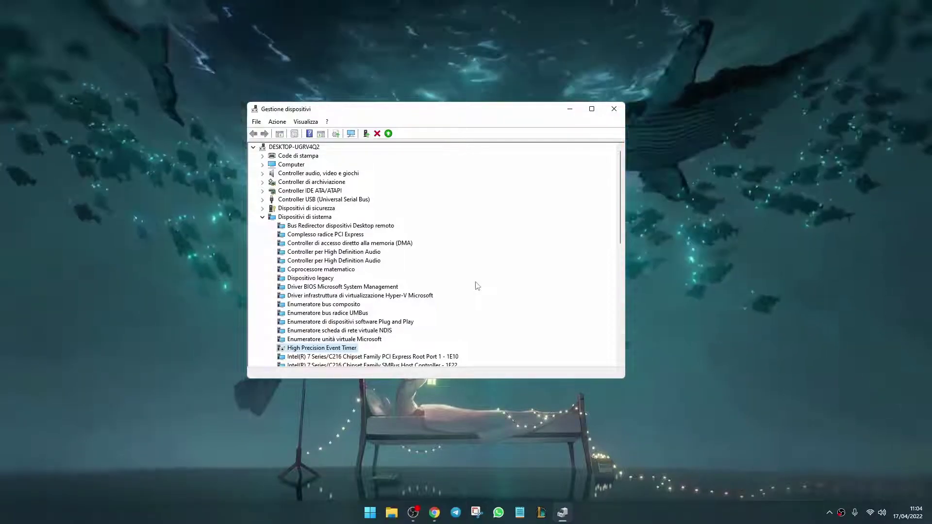
{"action": "key", "text": "Left"}
{"action": "key", "text": "Left"}
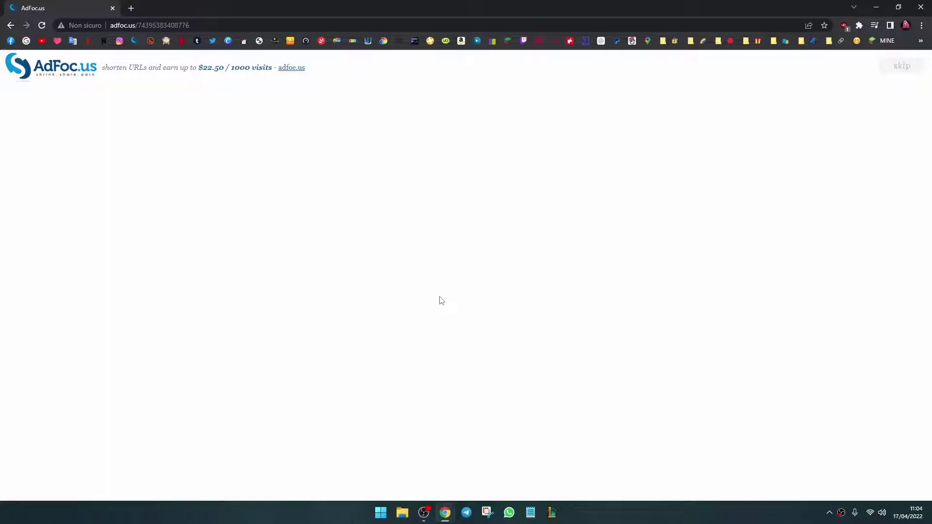
Skip the ad page in front of the download link and extract winaerotweaker133.zip into the Downloads folder.
{"action": "left_click", "coordinate": [885, 72]}
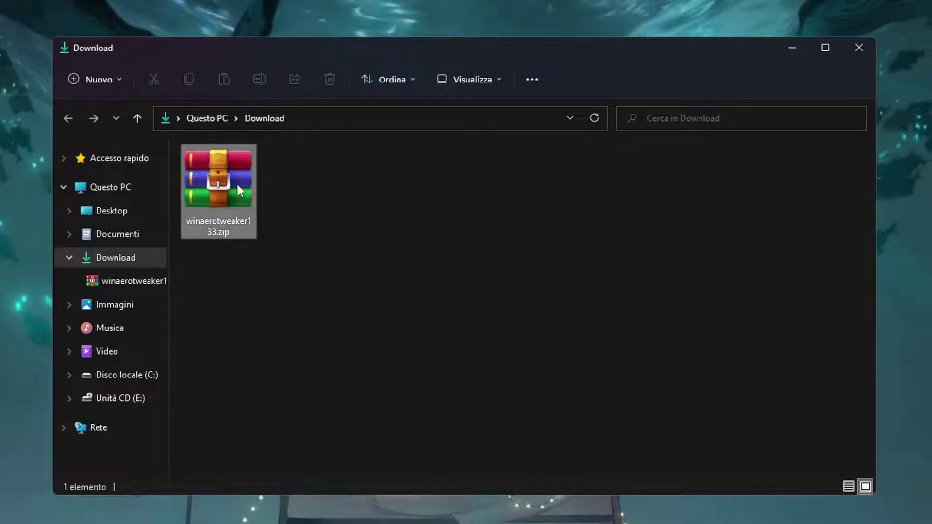
{"action": "right_click", "coordinate": [237, 186]}
{"action": "left_click", "coordinate": [316, 243]}
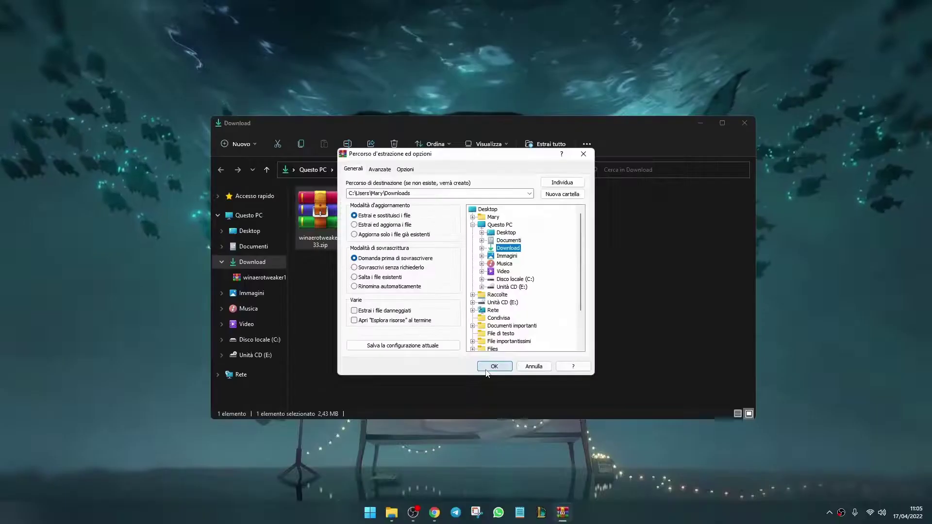
{"action": "left_click", "coordinate": [508, 467]}
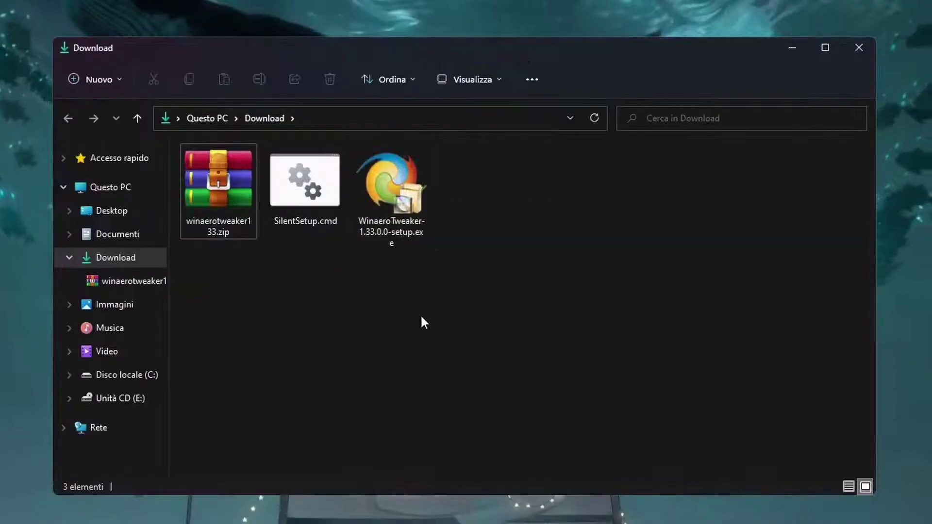
Install Winaero Tweaker 1.33.0.0 from its setup file in Normal mode, accepting the license and creating a desktop icon for all users.
{"action": "double_click", "coordinate": [441, 250]}
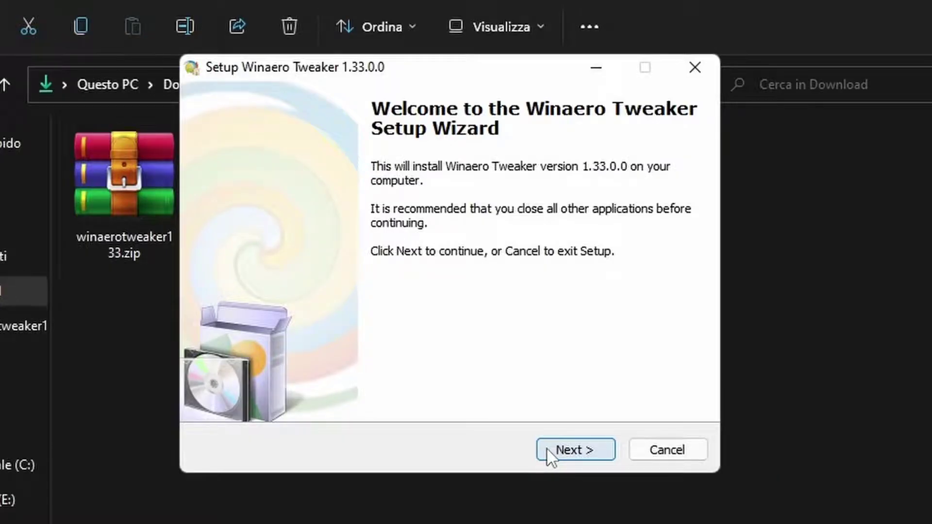
{"action": "left_click", "coordinate": [558, 454]}
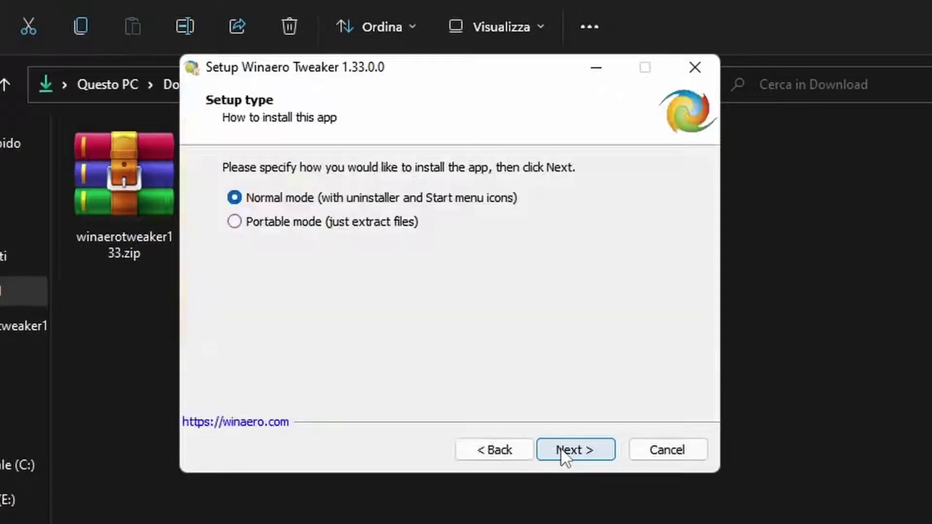
{"action": "left_click", "coordinate": [559, 454]}
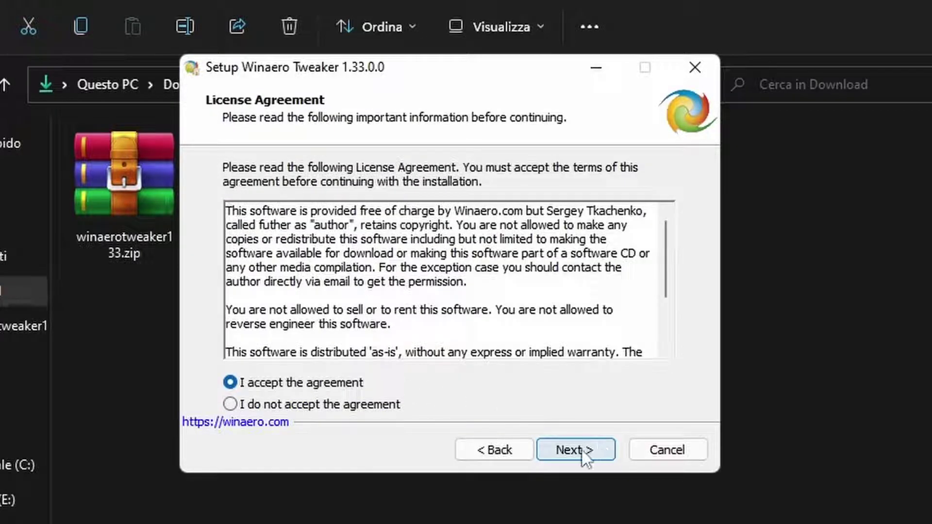
{"action": "left_click", "coordinate": [582, 451]}
{"action": "left_click", "coordinate": [576, 450]}
{"action": "left_click", "coordinate": [574, 450]}
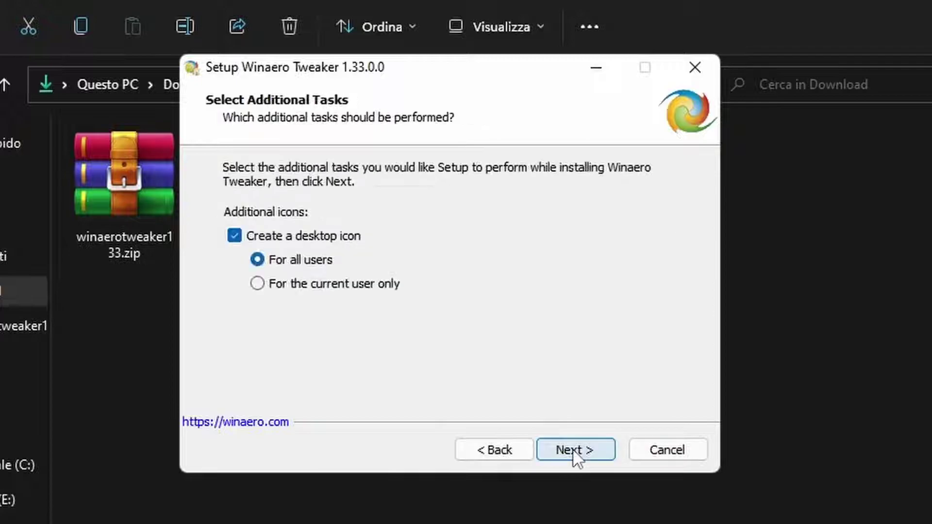
{"action": "left_click", "coordinate": [575, 451]}
{"action": "left_click", "coordinate": [575, 451]}
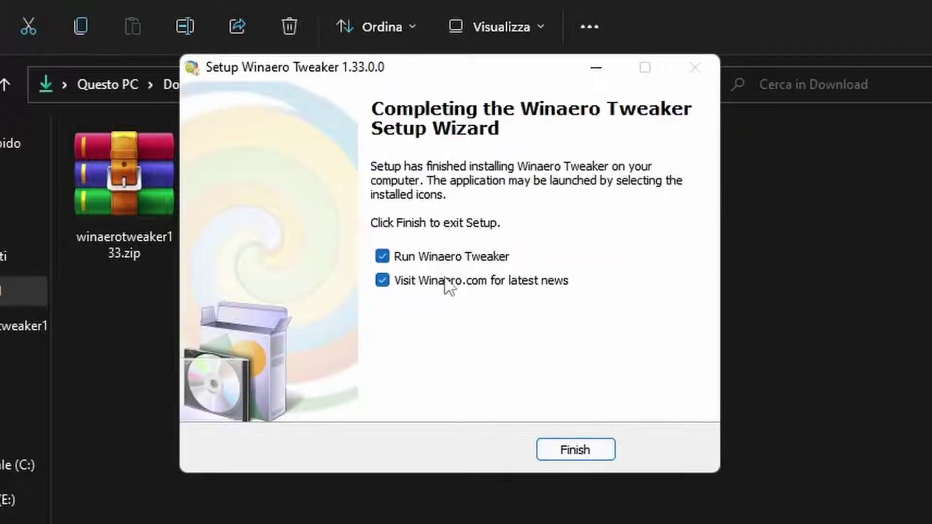
Finish the setup with Run Winaero Tweaker enabled and the Winaero.com visit disabled, and accept the license agreement at launch.
{"action": "left_click", "coordinate": [446, 286]}
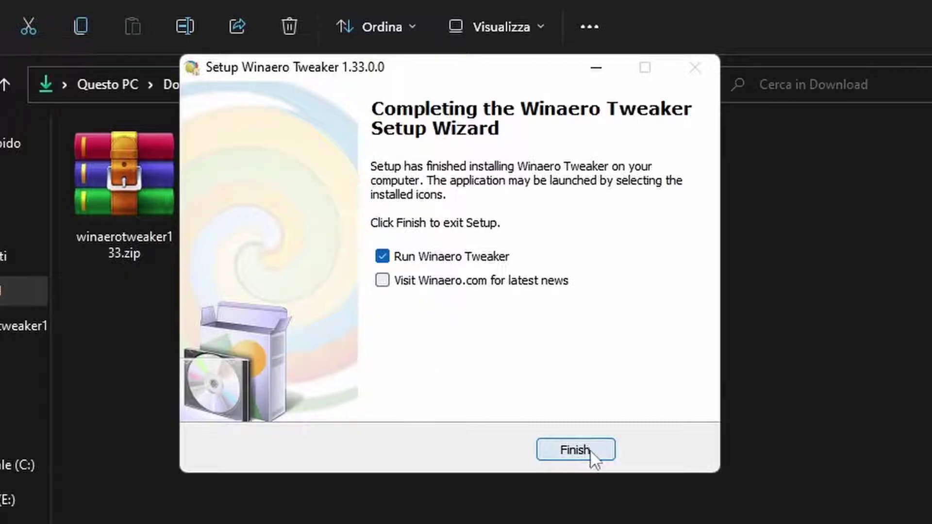
{"action": "left_click", "coordinate": [576, 450]}
{"action": "left_click_drag", "start_coordinate": [449, 294], "coordinate": [310, 199]}
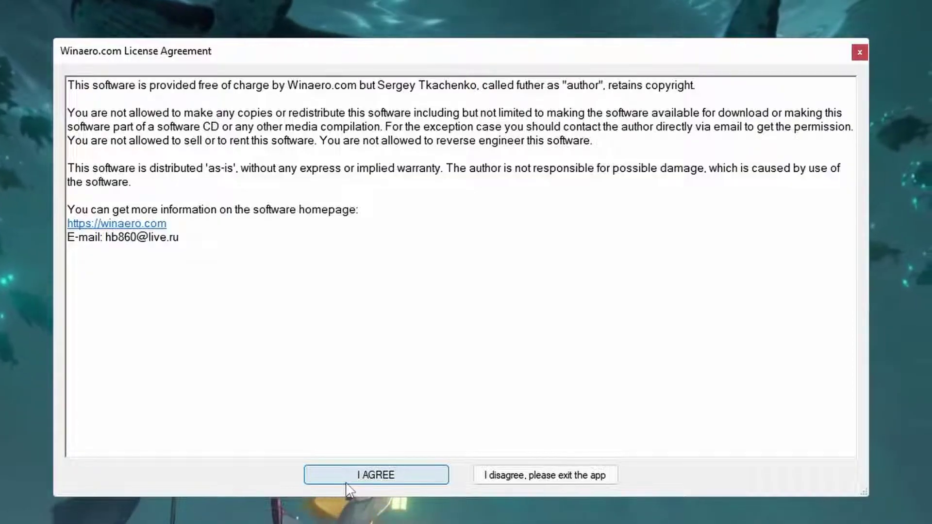
{"action": "left_click", "coordinate": [348, 478]}
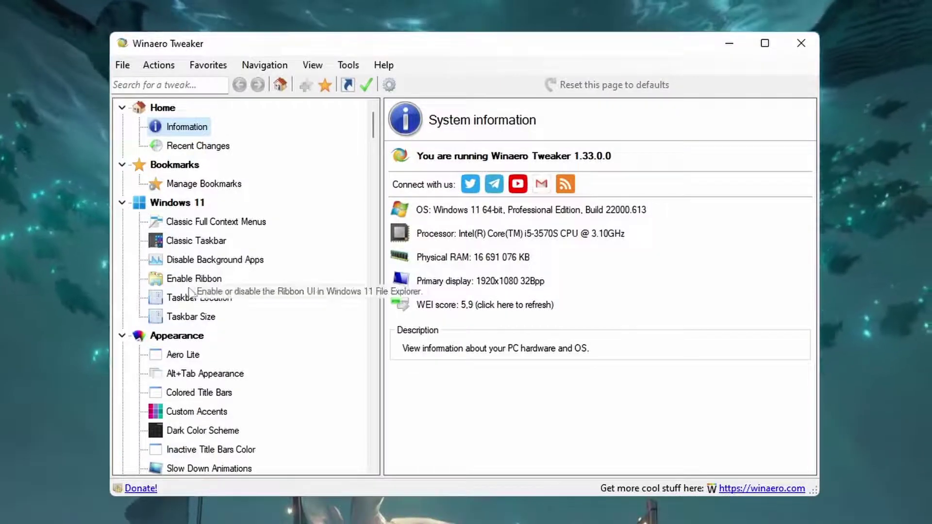
Check the Disable Background Apps tweak in the Windows 11 section.
{"action": "left_click", "coordinate": [223, 262]}
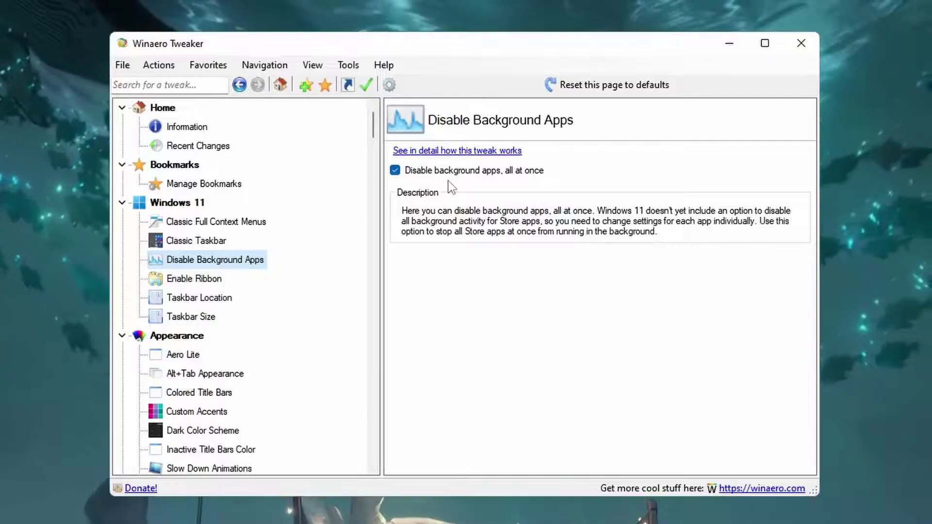
Search for "windows app", open the Windows Apps category and disable auto-update of Store apps.
{"action": "left_click", "coordinate": [163, 85]}
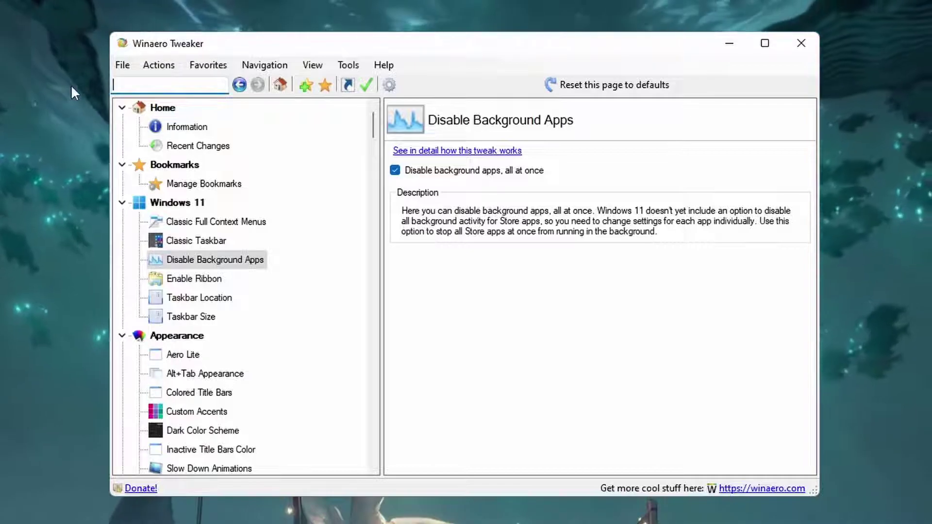
{"action": "type", "text": "windows app"}
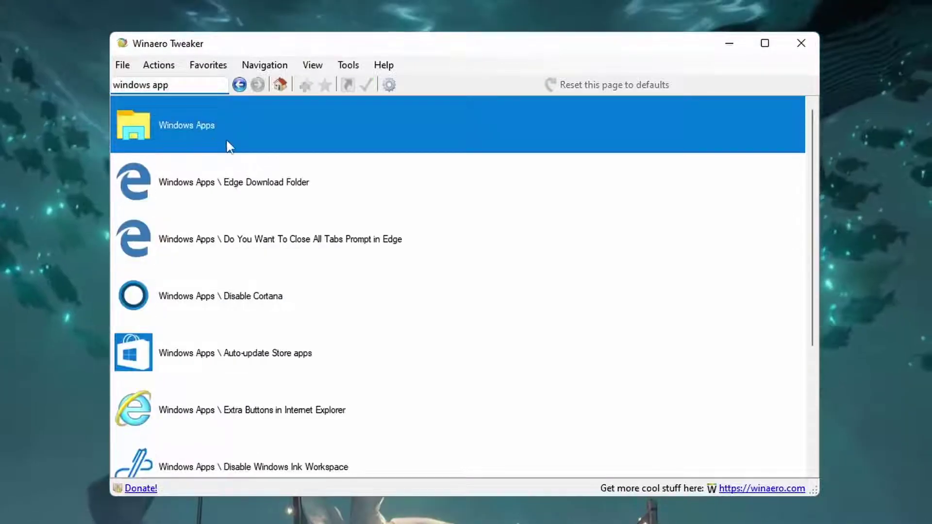
{"action": "left_click", "coordinate": [221, 140]}
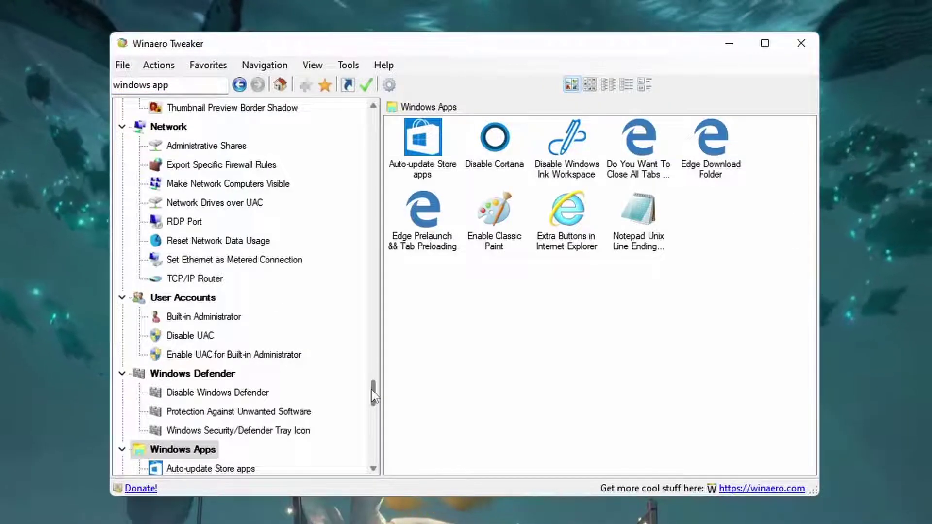
{"action": "left_click_drag", "start_coordinate": [374, 395], "coordinate": [373, 411]}
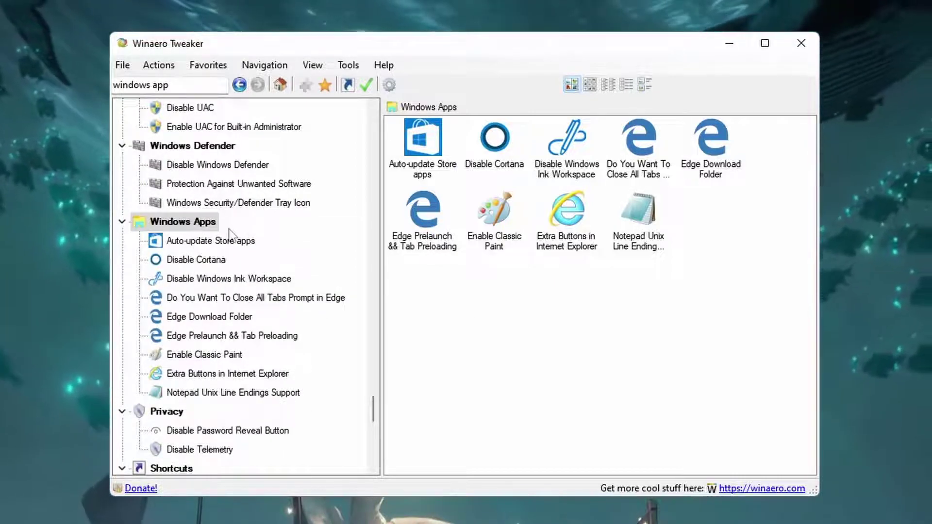
{"action": "left_click", "coordinate": [204, 241]}
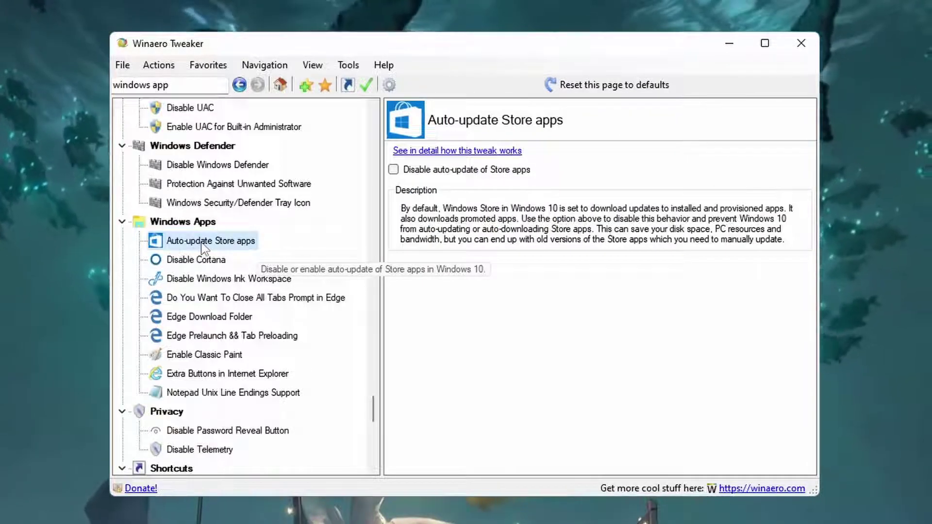
{"action": "left_click", "coordinate": [458, 170]}
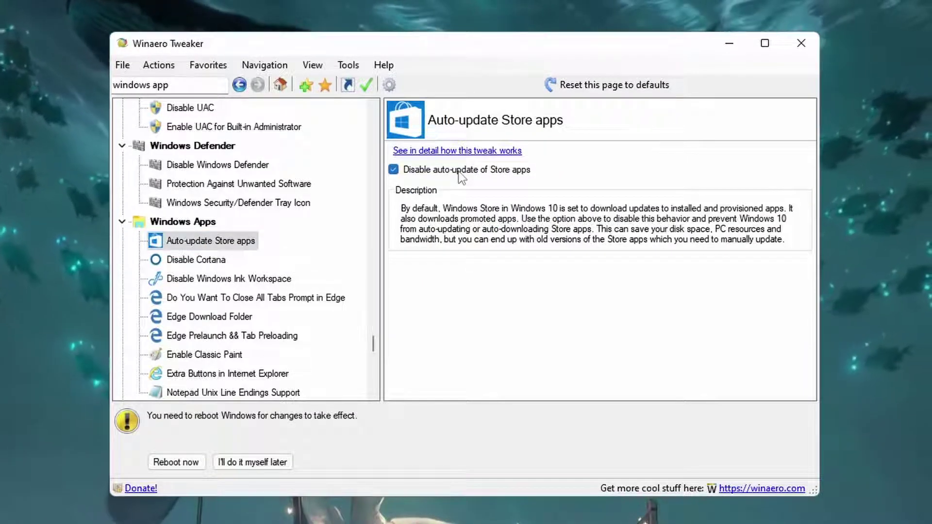
Check the Disable Cortana and Edge close-all-tabs prompt tweaks under Windows Apps, and open Edge Prelaunch & Tab Preloading.
{"action": "scroll", "coordinate": [476, 264], "scroll_direction": "down", "scroll_amount": 1}
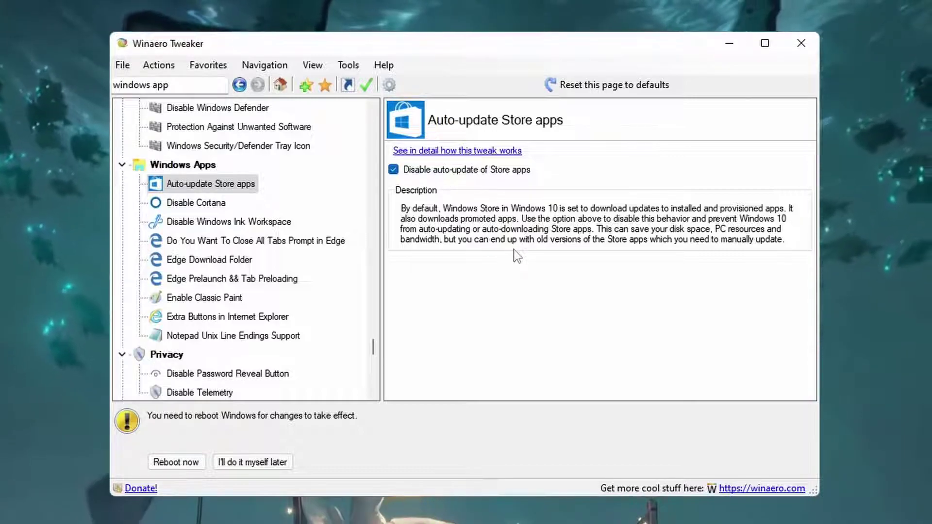
{"action": "left_click", "coordinate": [197, 203]}
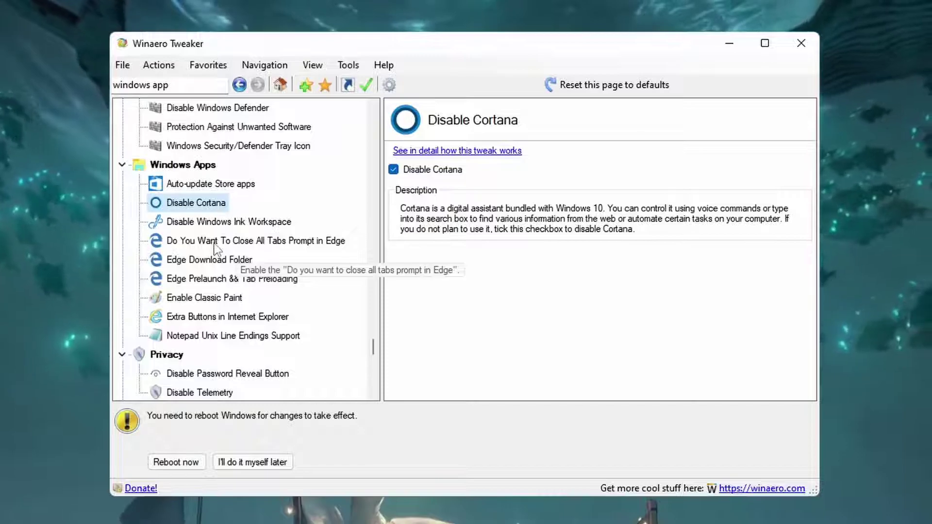
{"action": "left_click", "coordinate": [216, 242]}
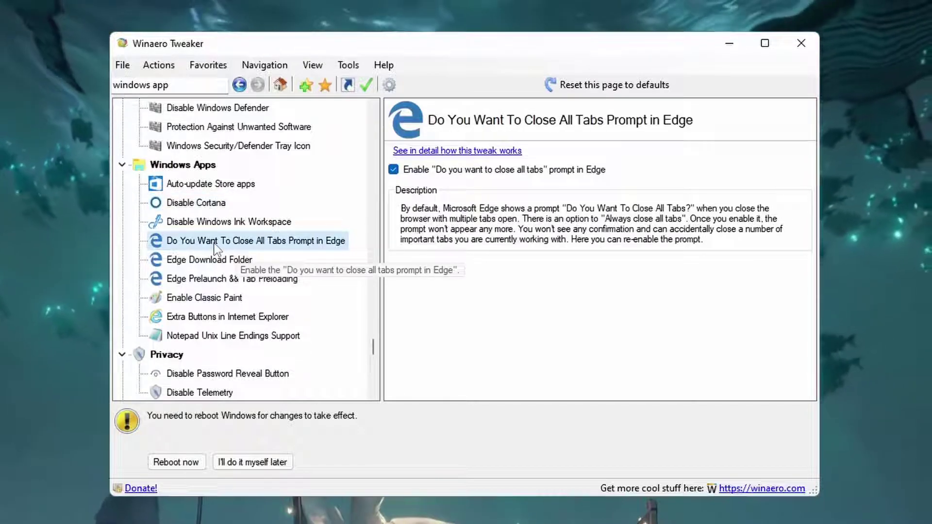
{"action": "left_click", "coordinate": [214, 279]}
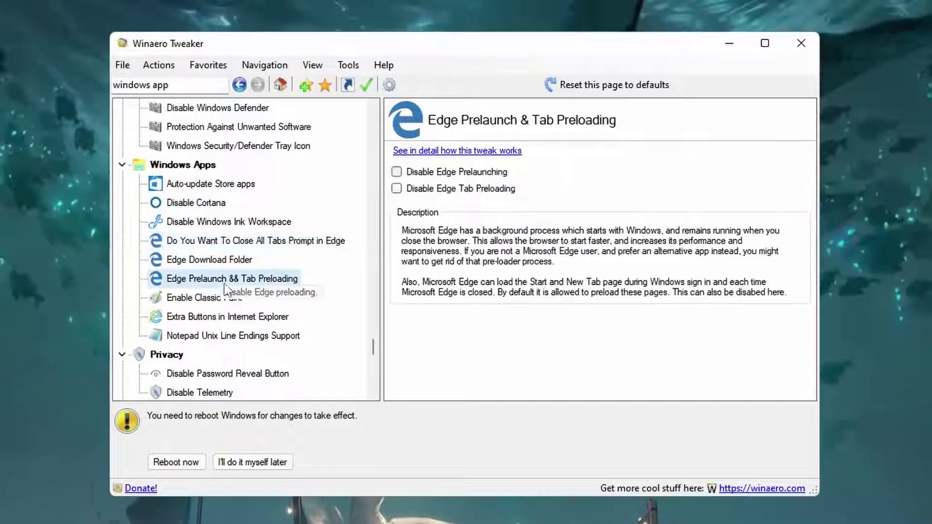